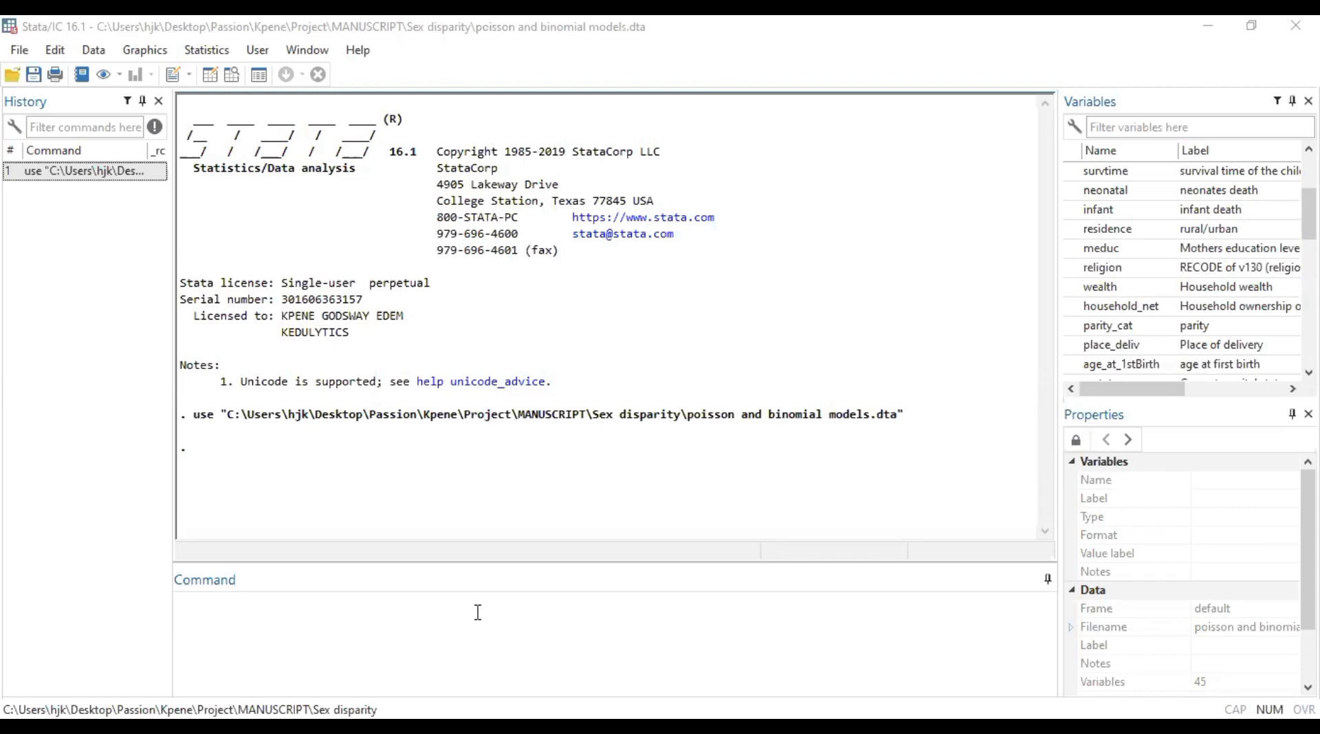
Begin a poisson command with anc as the outcome and i.mstatus as the first factor predictor
left_click(411, 610)
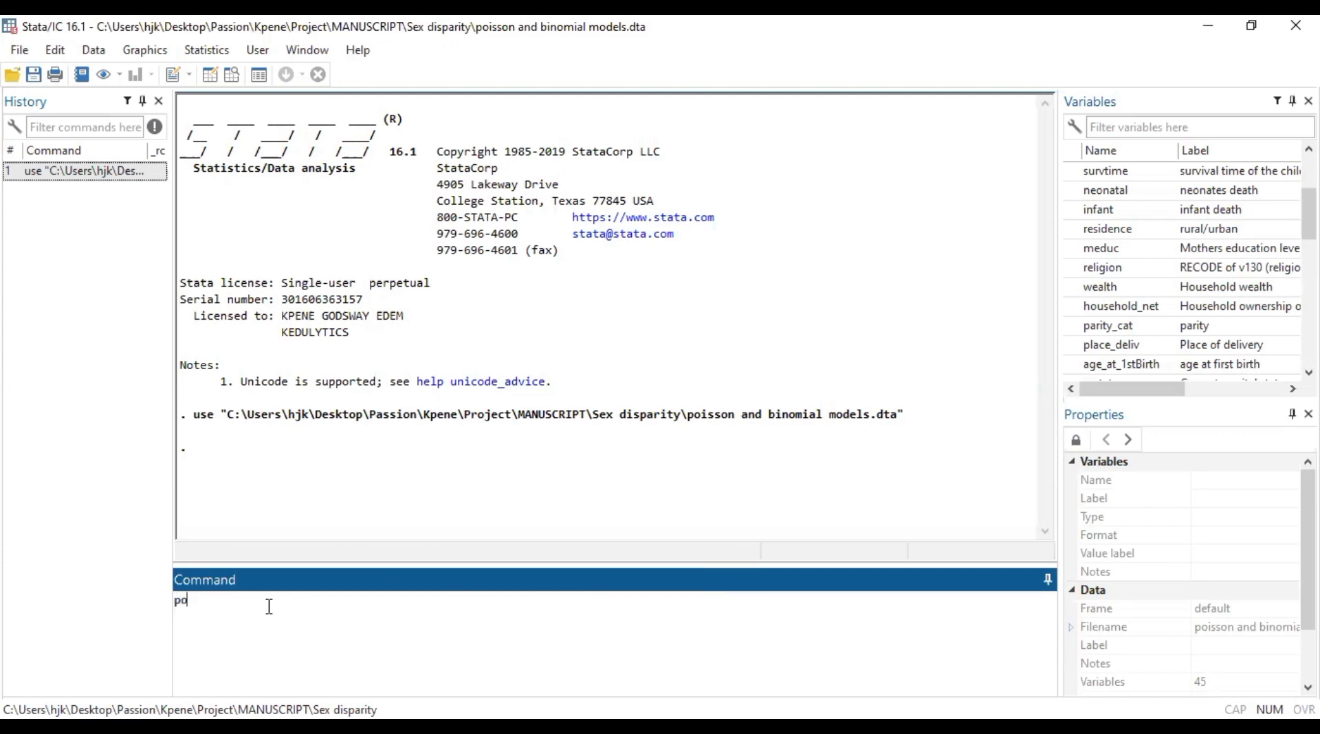
type("sson")
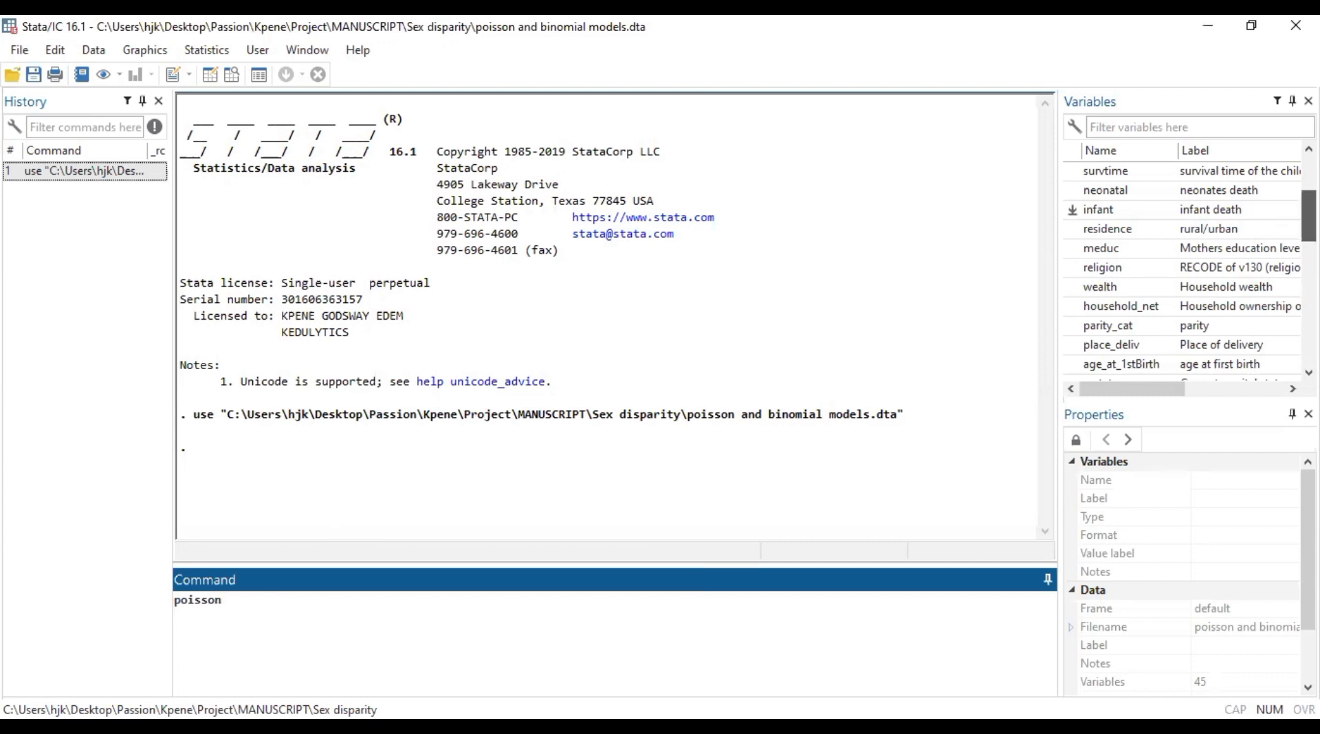
scroll(1094, 330, "down", 1)
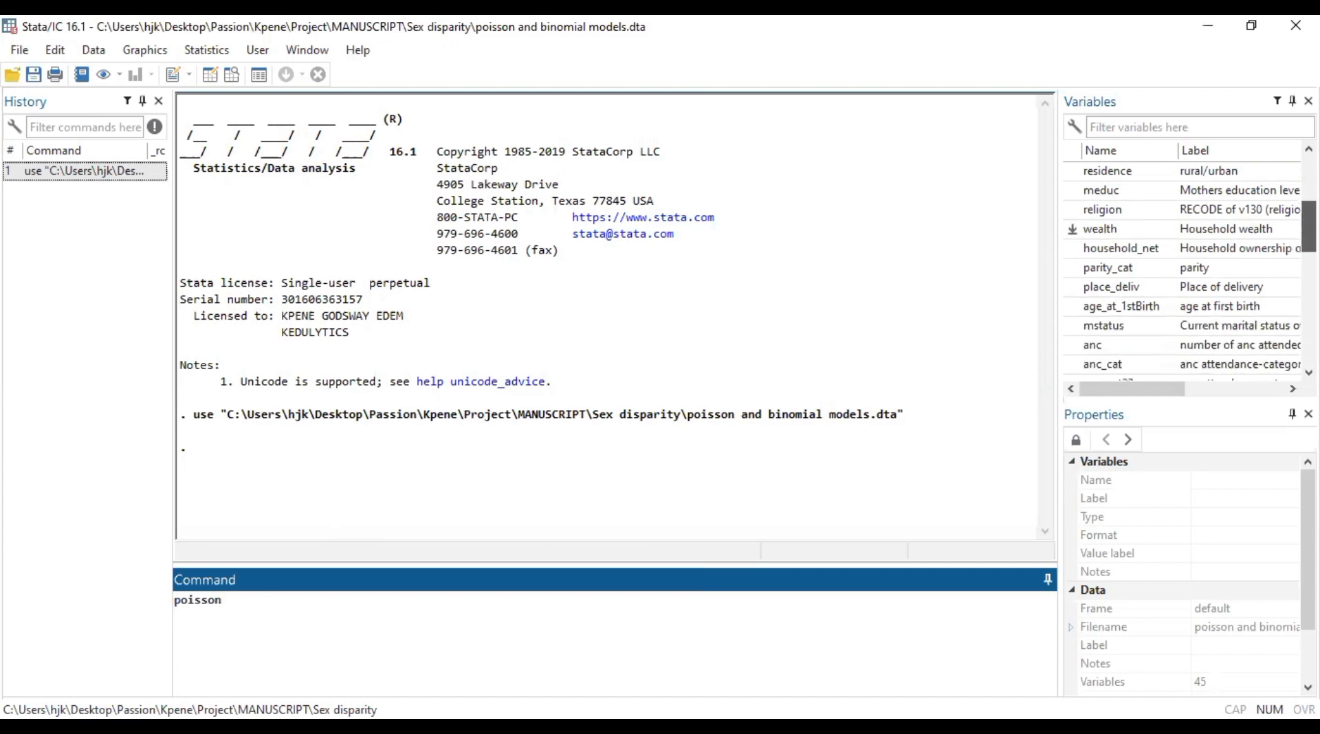
left_click(1071, 345)
left_click(332, 603)
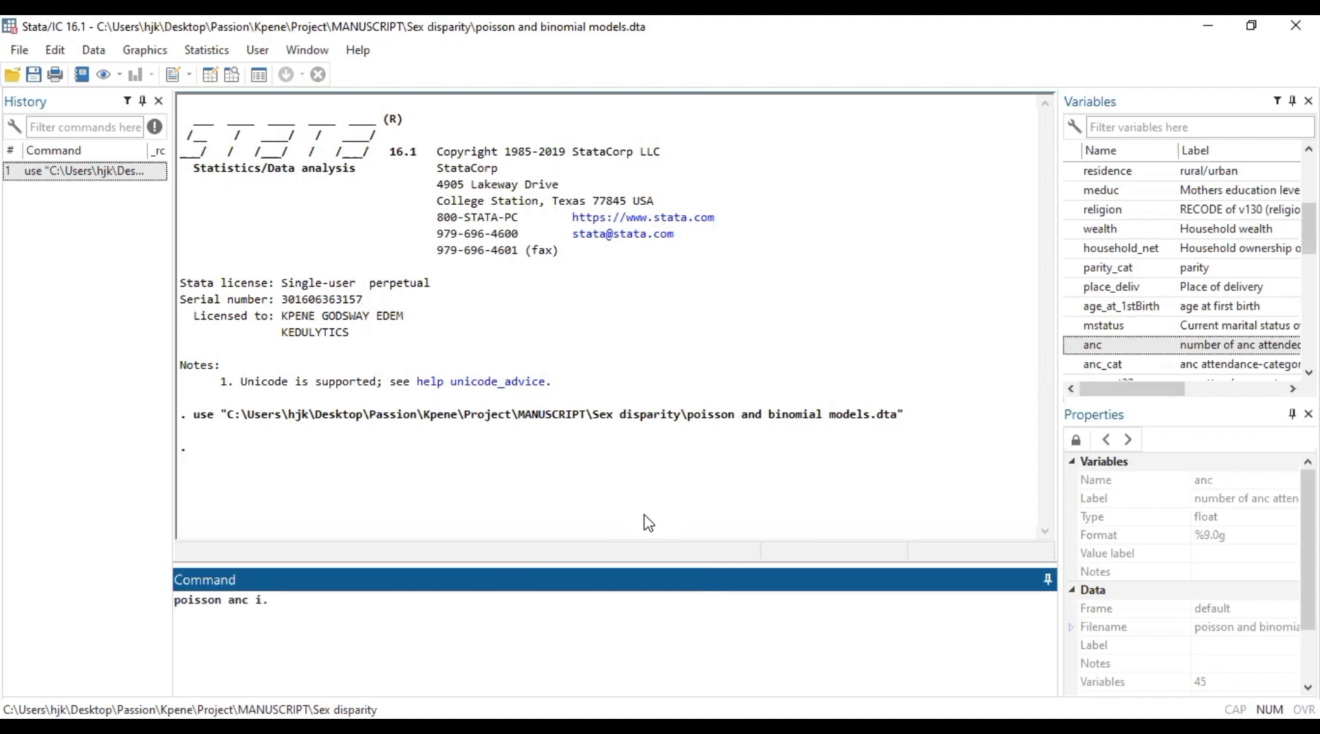
left_click(1072, 331)
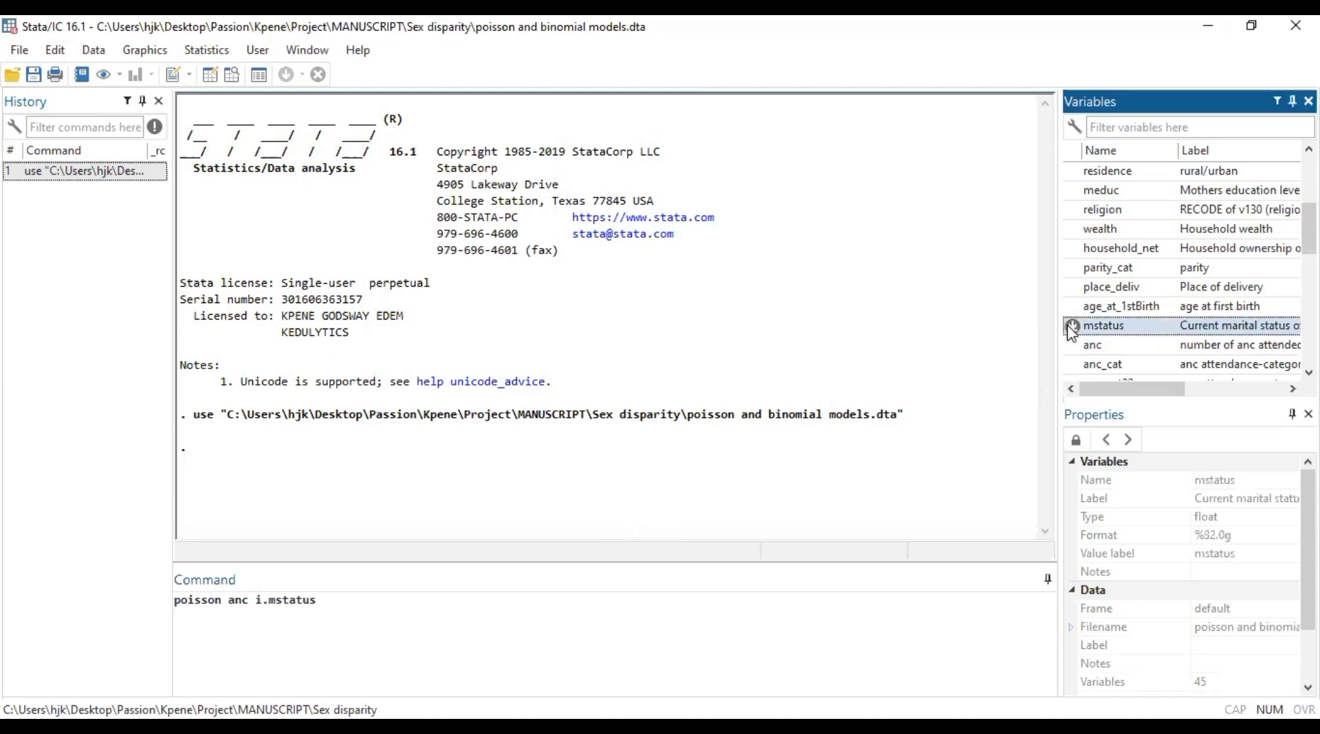
Add the factor predictors i.parity_cat, i.religion, i.meduc and i.residence to the poisson command
left_click(402, 612)
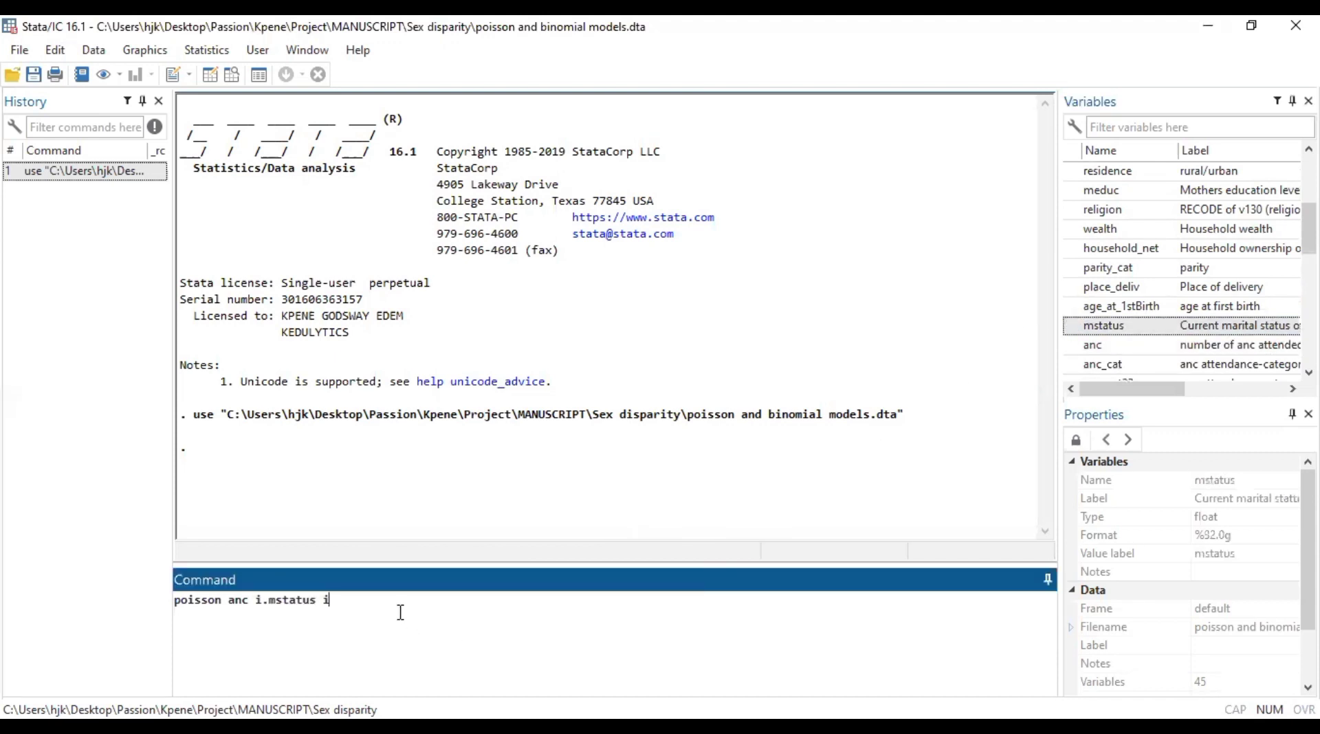
left_click(1074, 274)
left_click(448, 606)
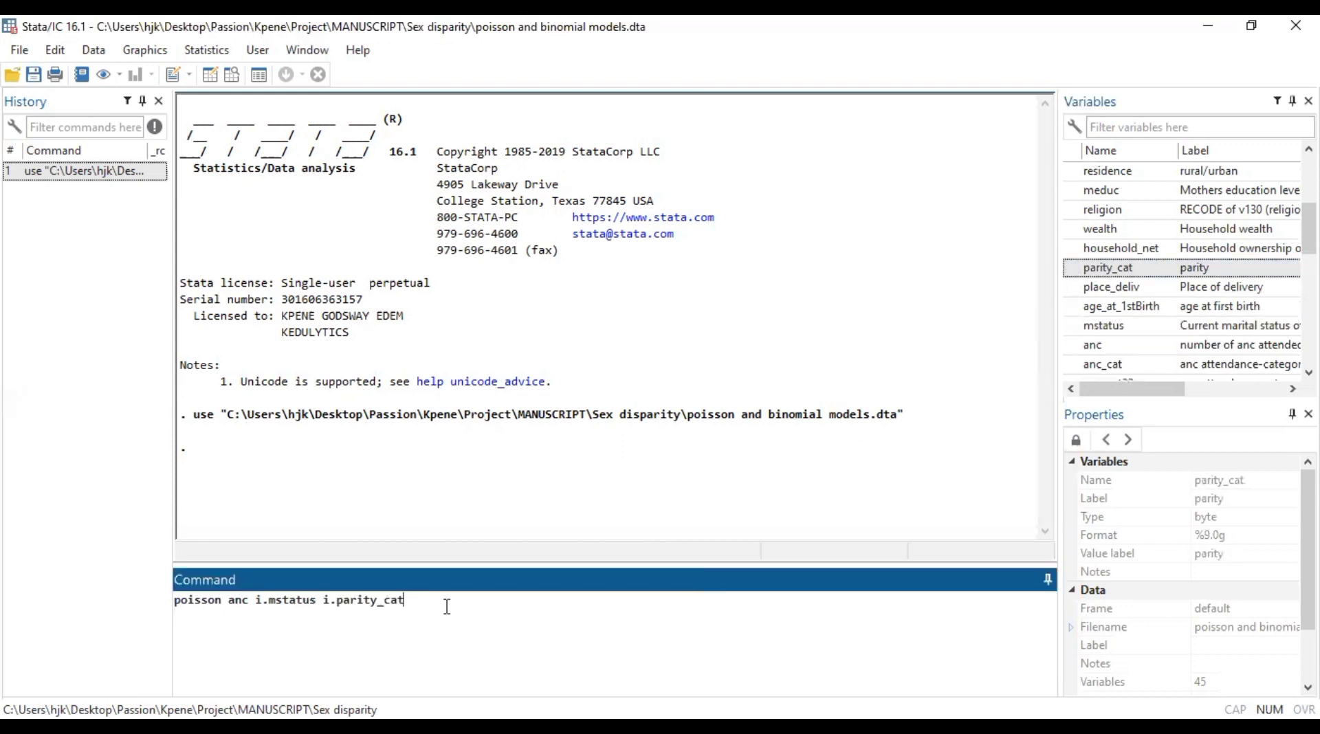
left_click(1074, 215)
left_click(534, 597)
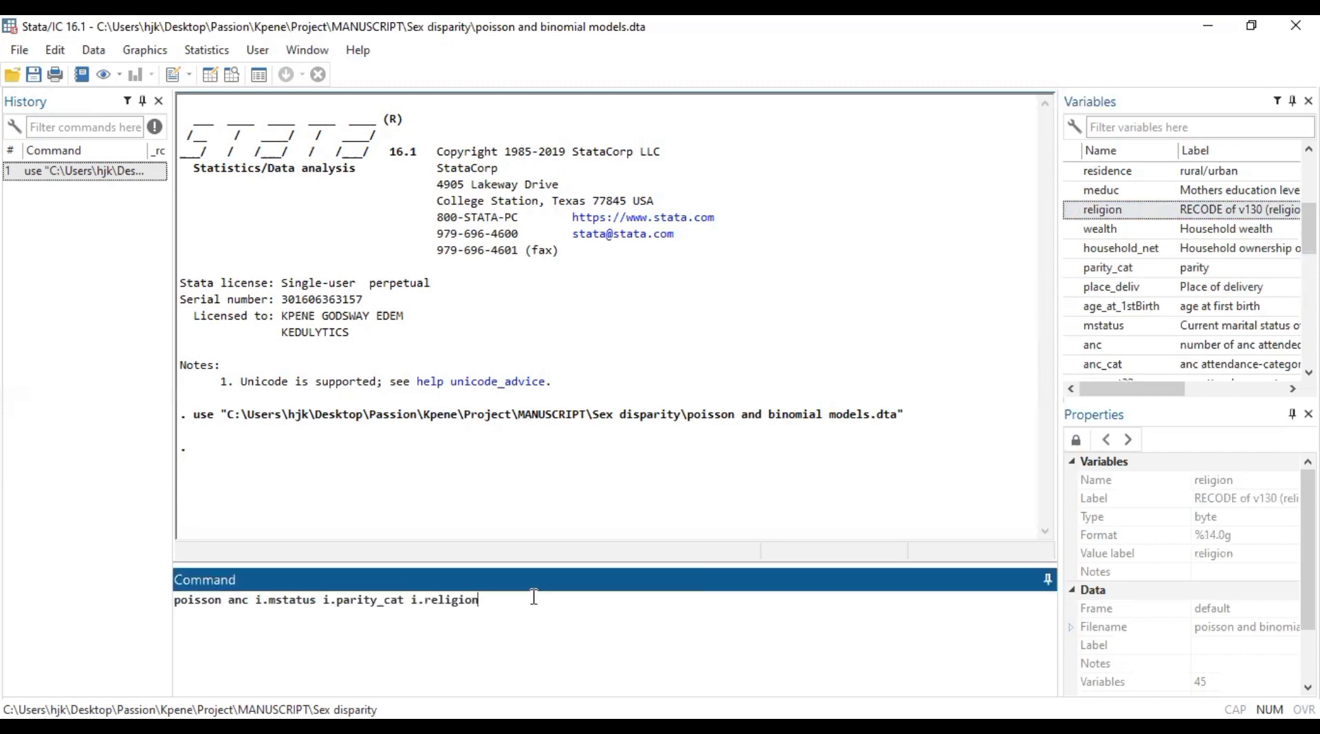
left_click(1074, 191)
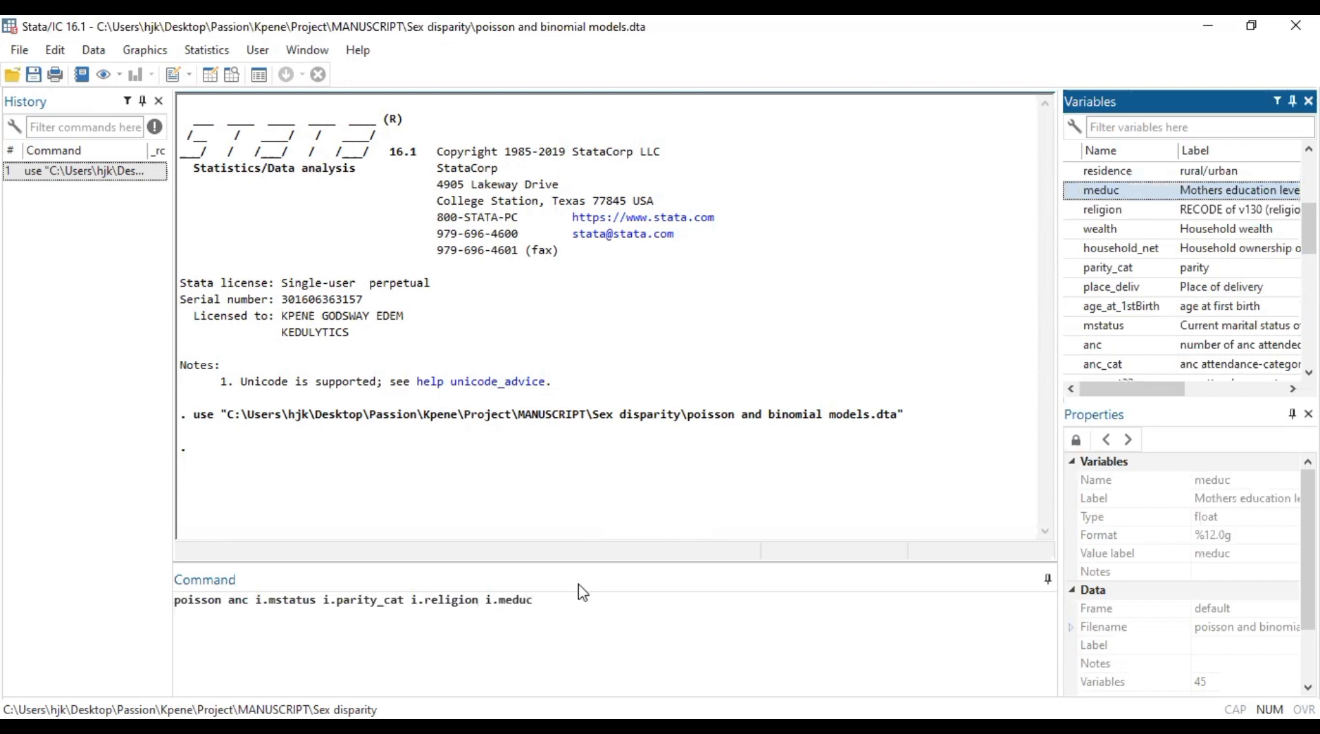
left_click(579, 602)
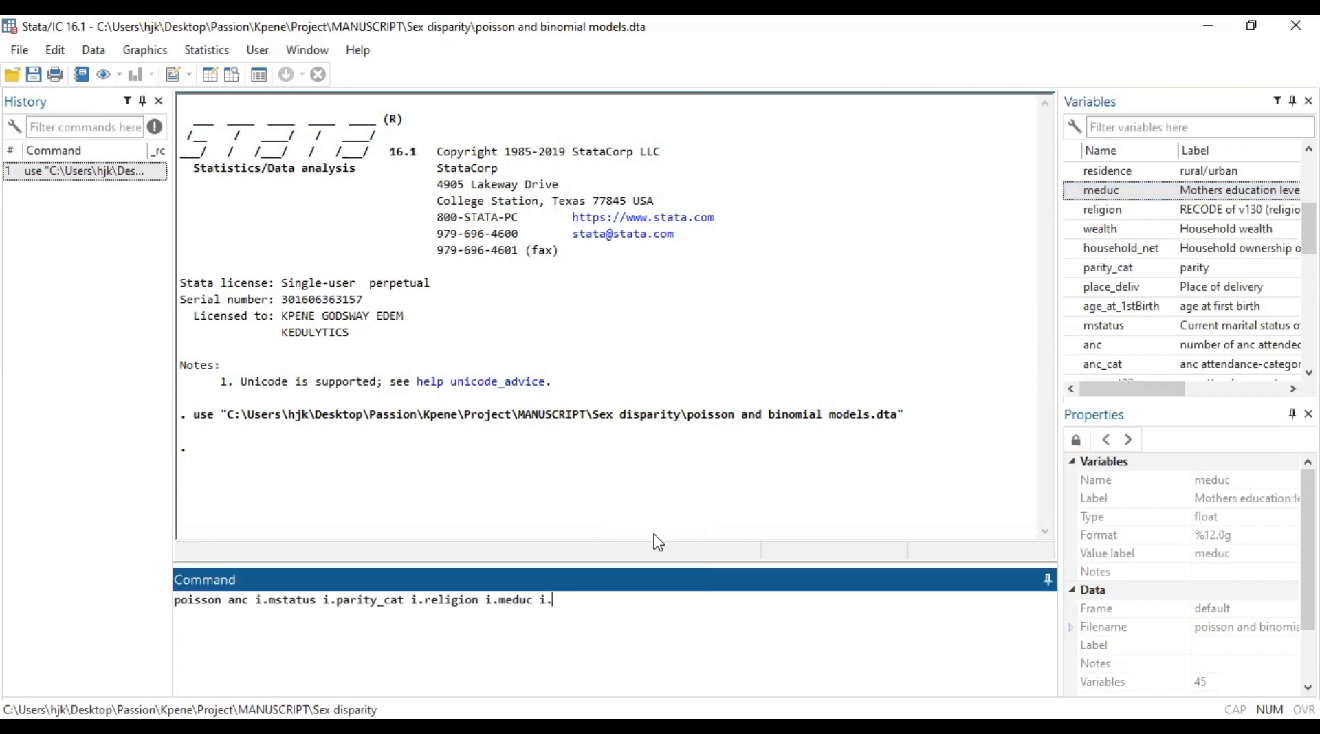
left_click(1076, 173)
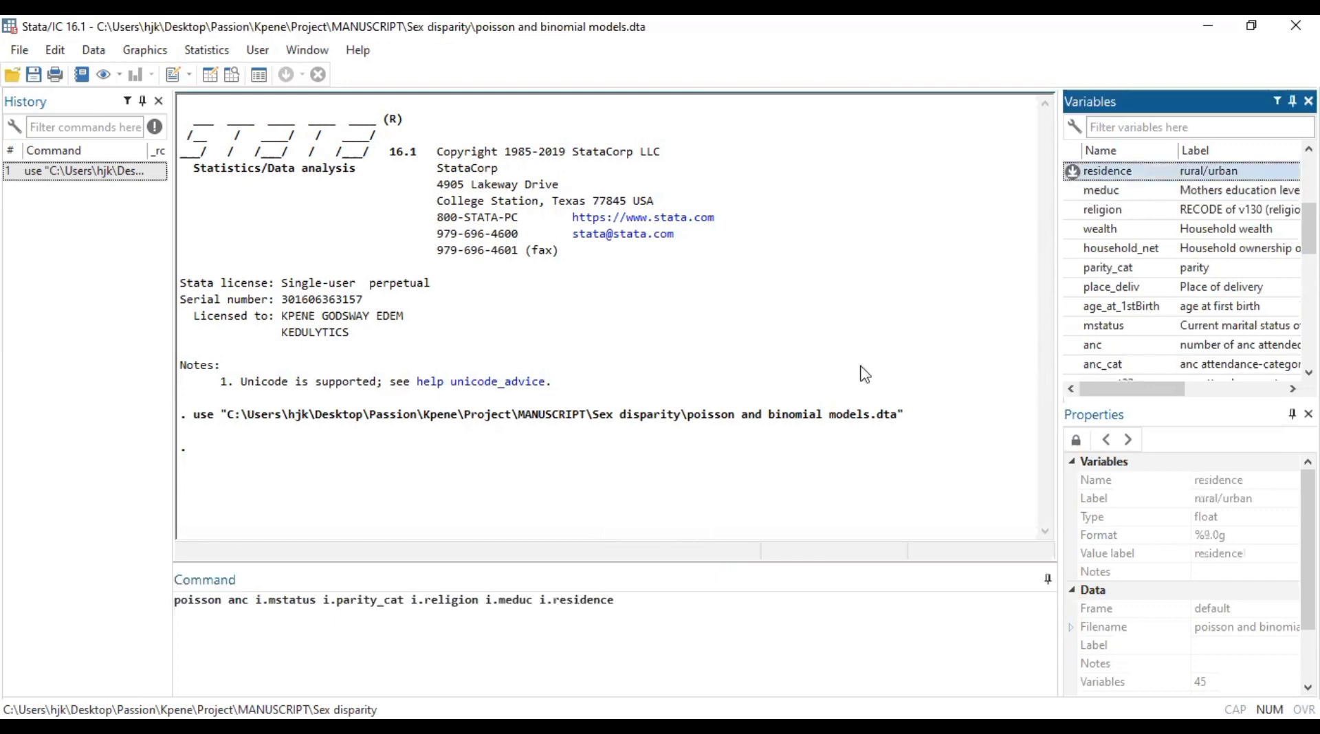
Complete the poisson command with the options vce(robust) and irr, and run the regression
left_click(645, 609)
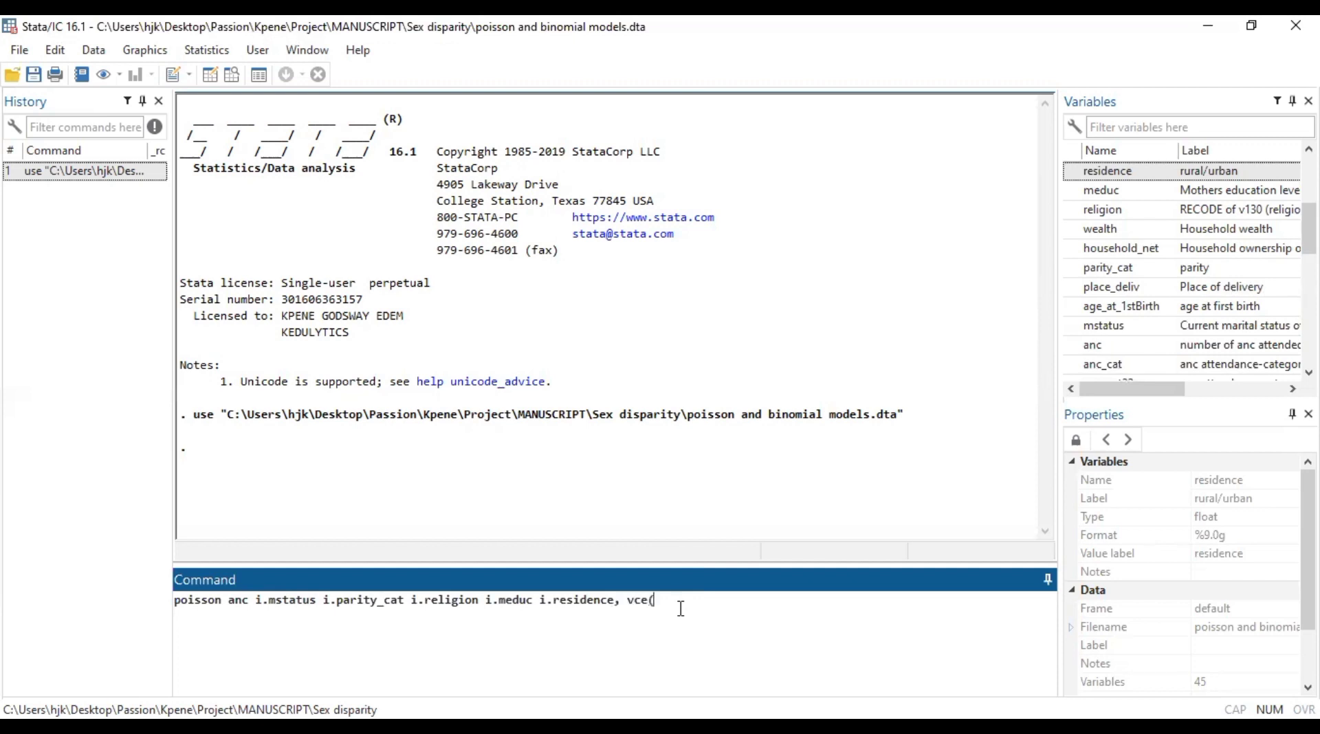
type("ust) irr")
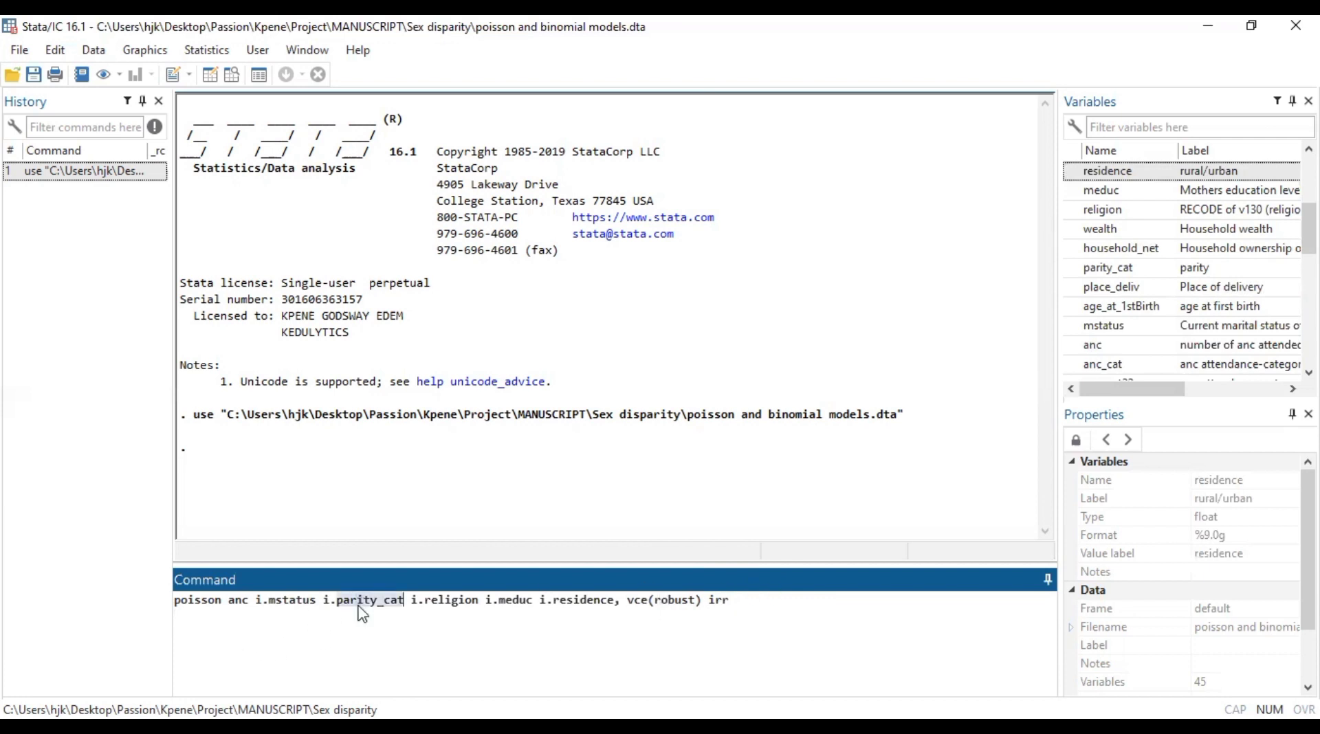
triple_click(361, 605)
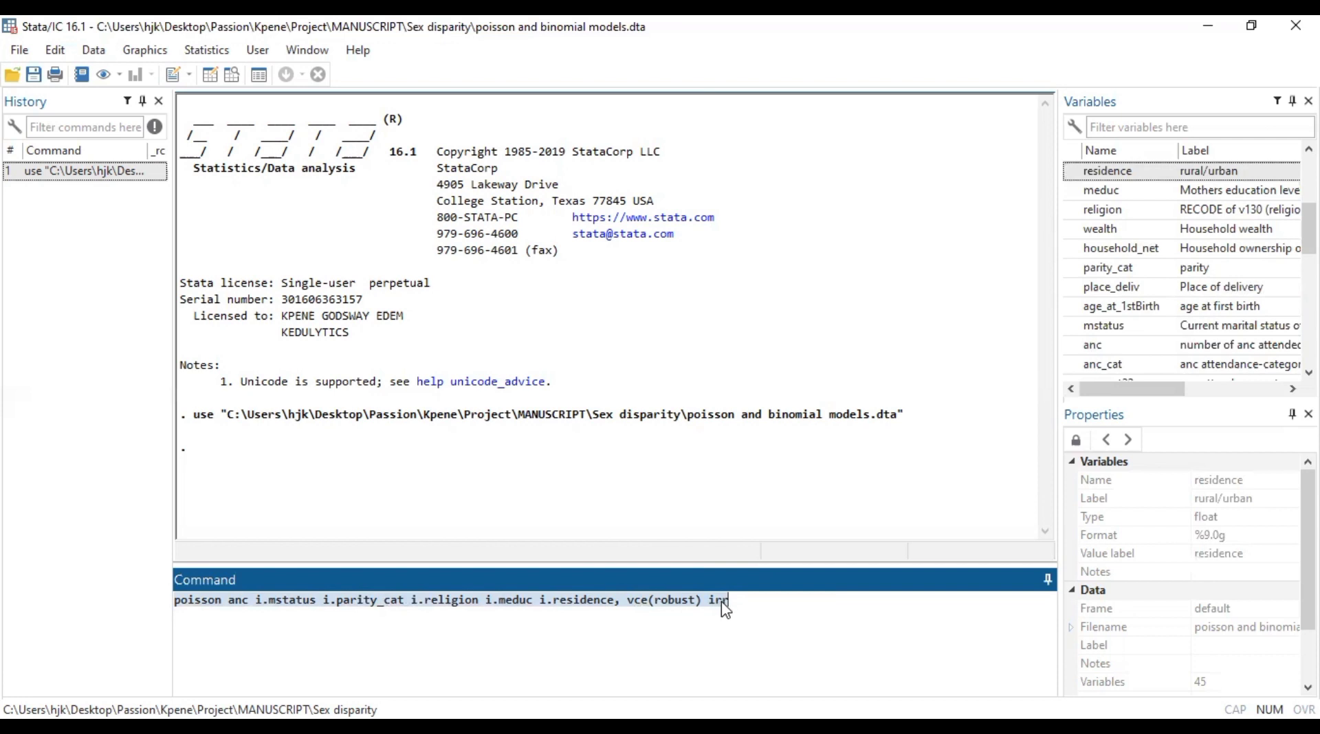
left_click(768, 596)
key("Return")
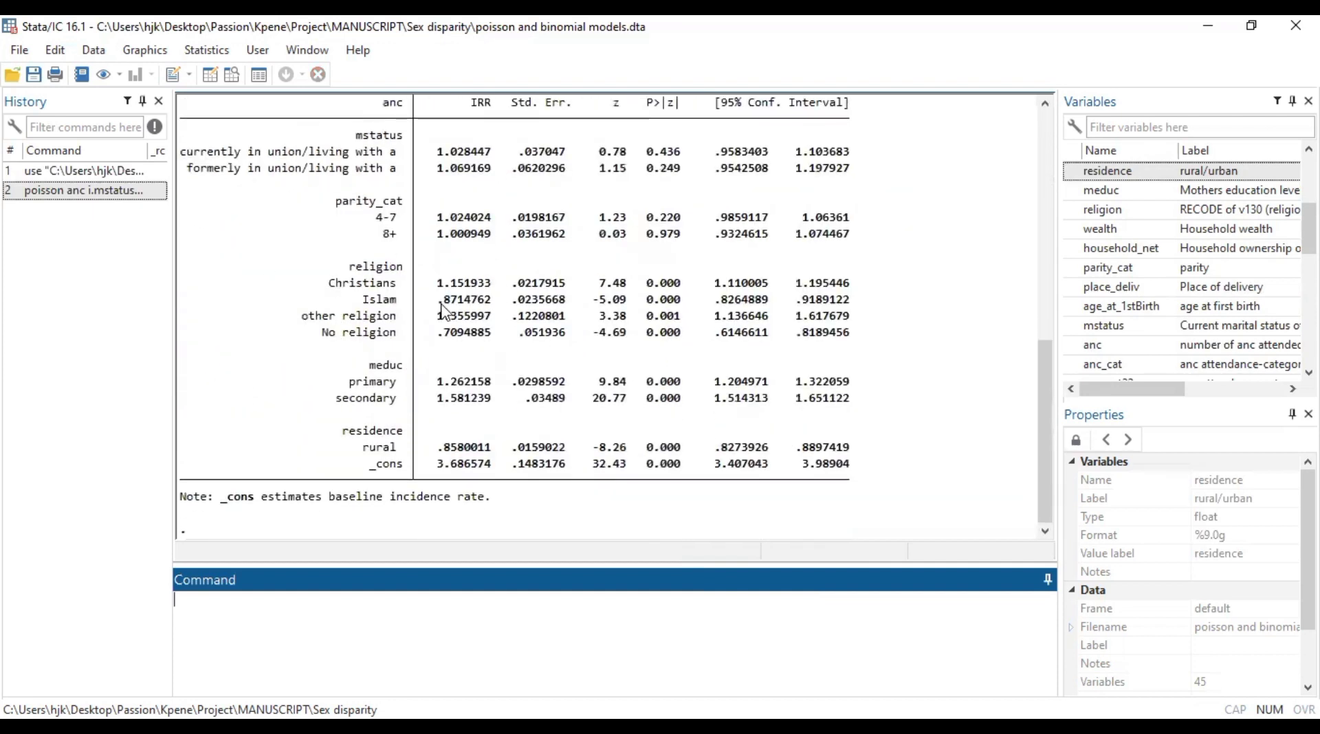
Examine the Poisson regression output, from the model fit statistics through the incidence rate ratios, p-values and confidence intervals of every predictor
left_click_drag(1042, 425, 1044, 304)
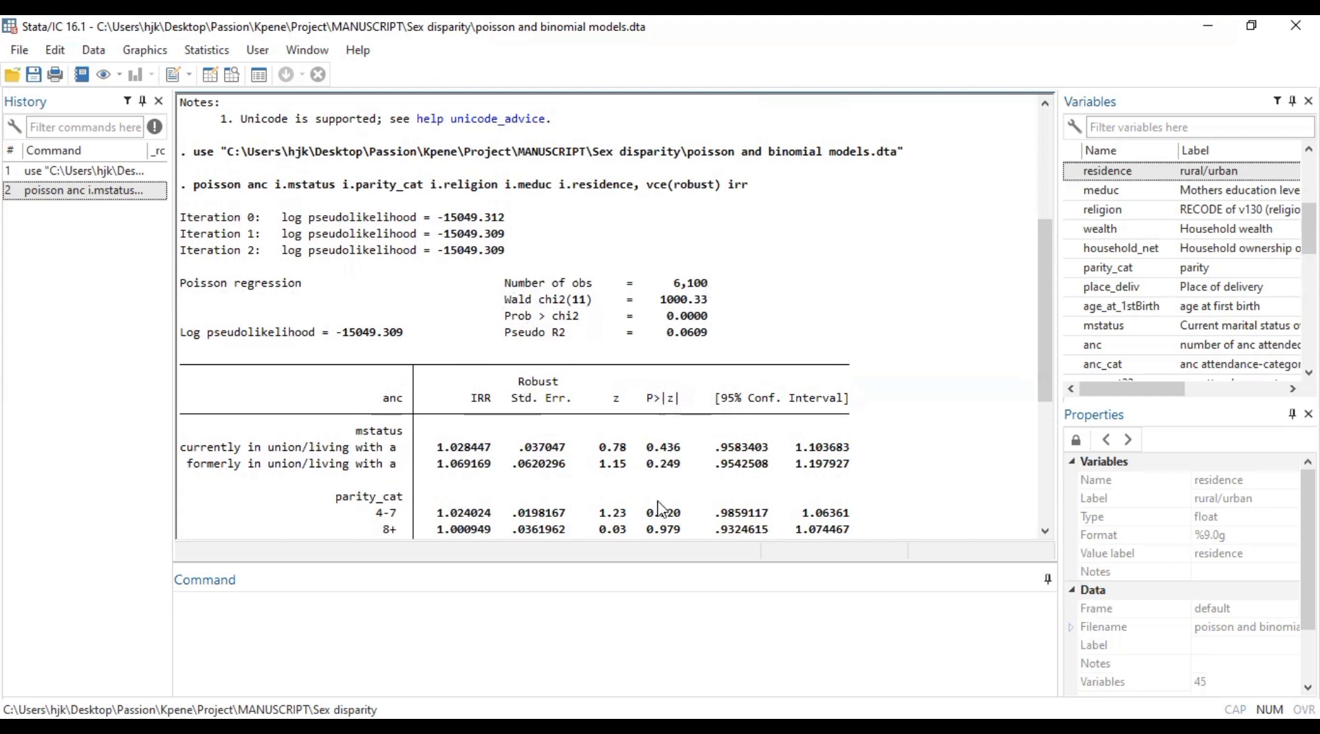
left_click(1051, 533)
double_click(1051, 534)
double_click(1051, 534)
double_click(1051, 534)
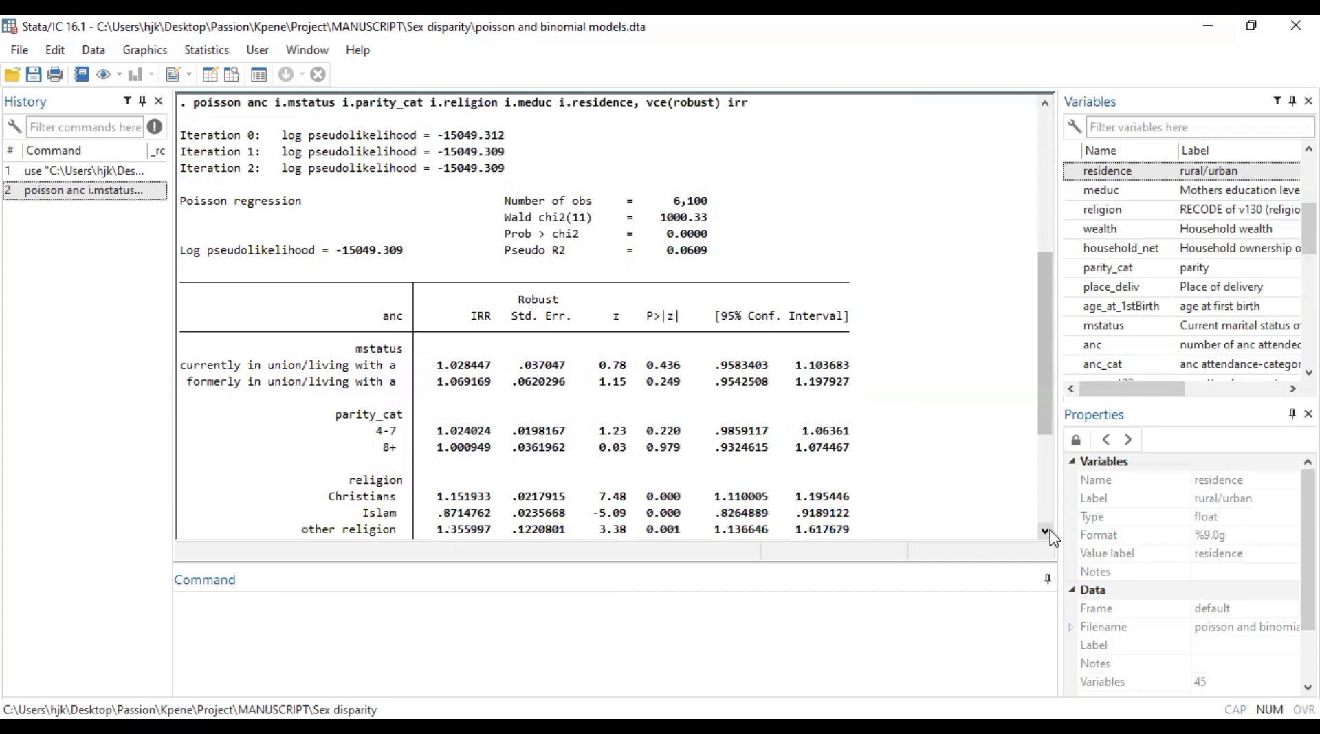
left_click(1051, 534)
left_click(1051, 533)
double_click(1051, 534)
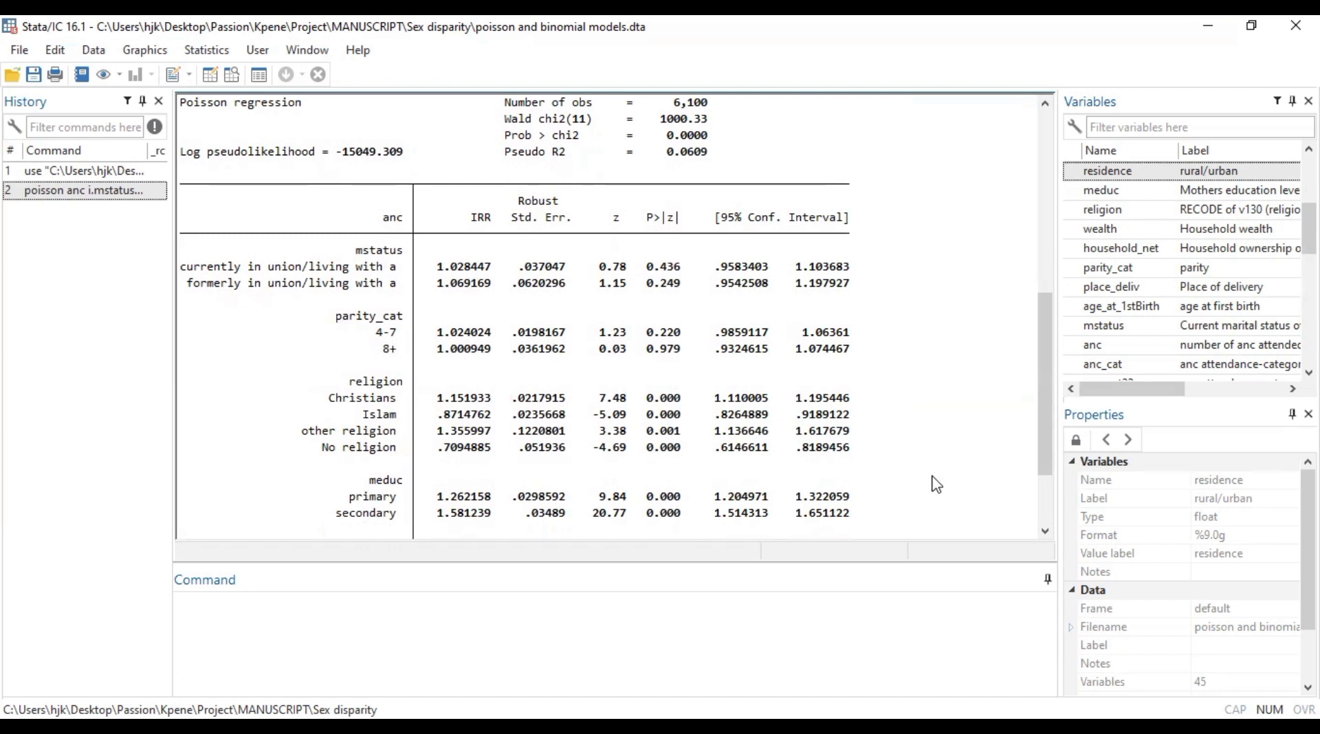
left_click(1047, 533)
left_click(1046, 533)
scroll(1049, 534, "down", 5)
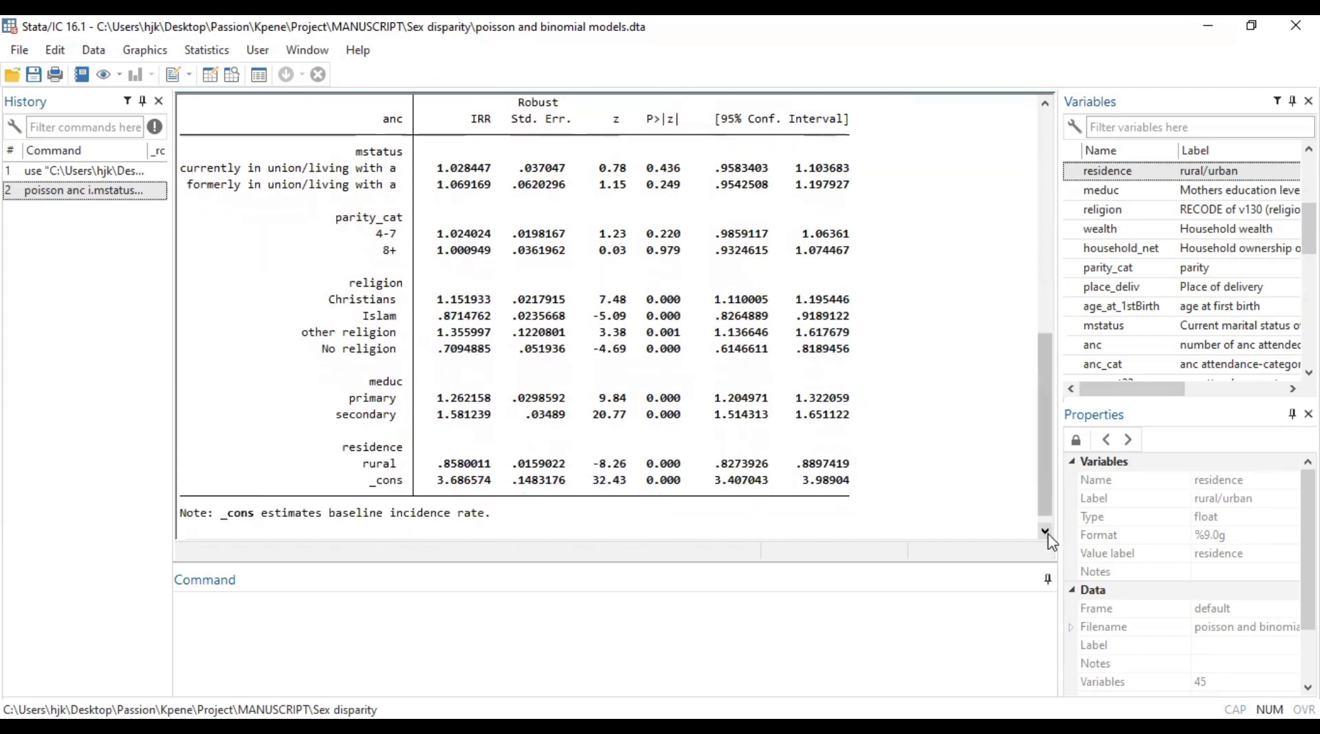
Recall the previous poisson command, add the option level(90) and run it again
left_click(76, 191)
left_click(759, 607)
type("level(")
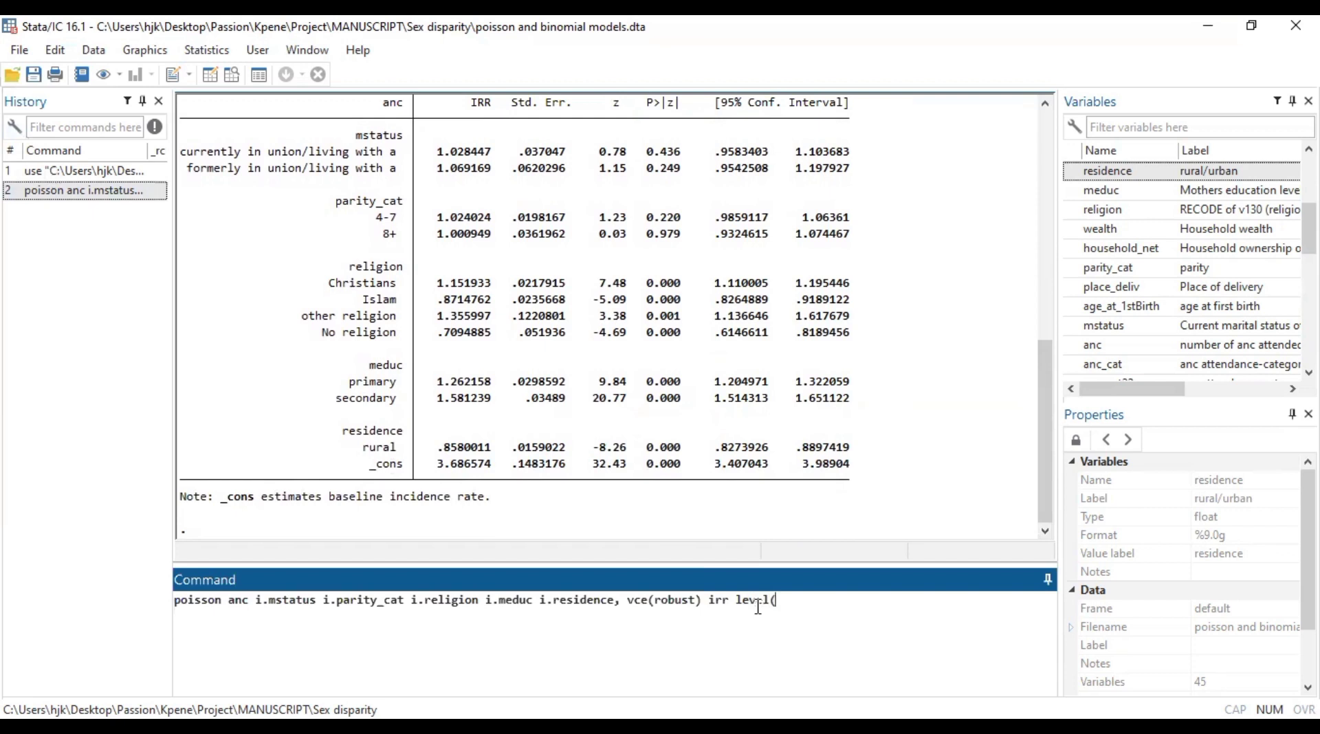
type("90)")
key("Return")
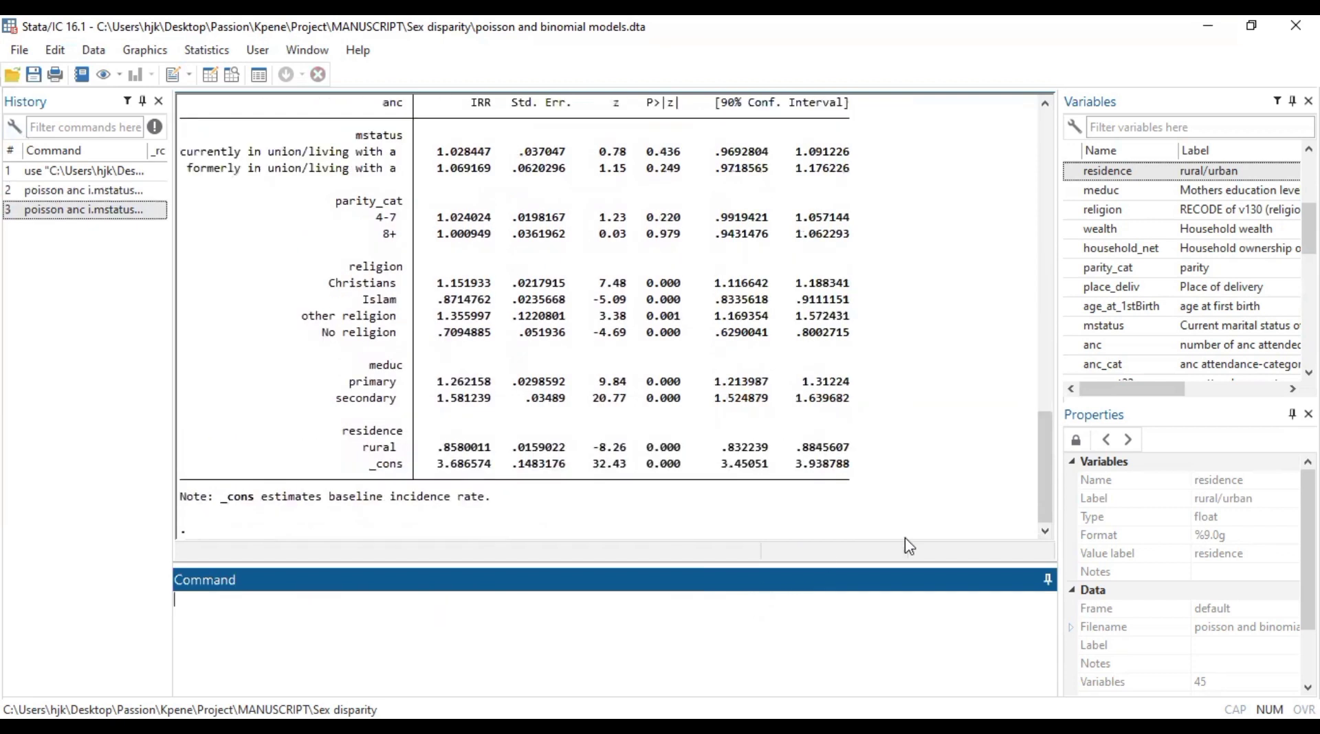
Compare the confidence intervals of the 95% and 90% Poisson regression outputs
left_click_drag(1043, 445, 1052, 244)
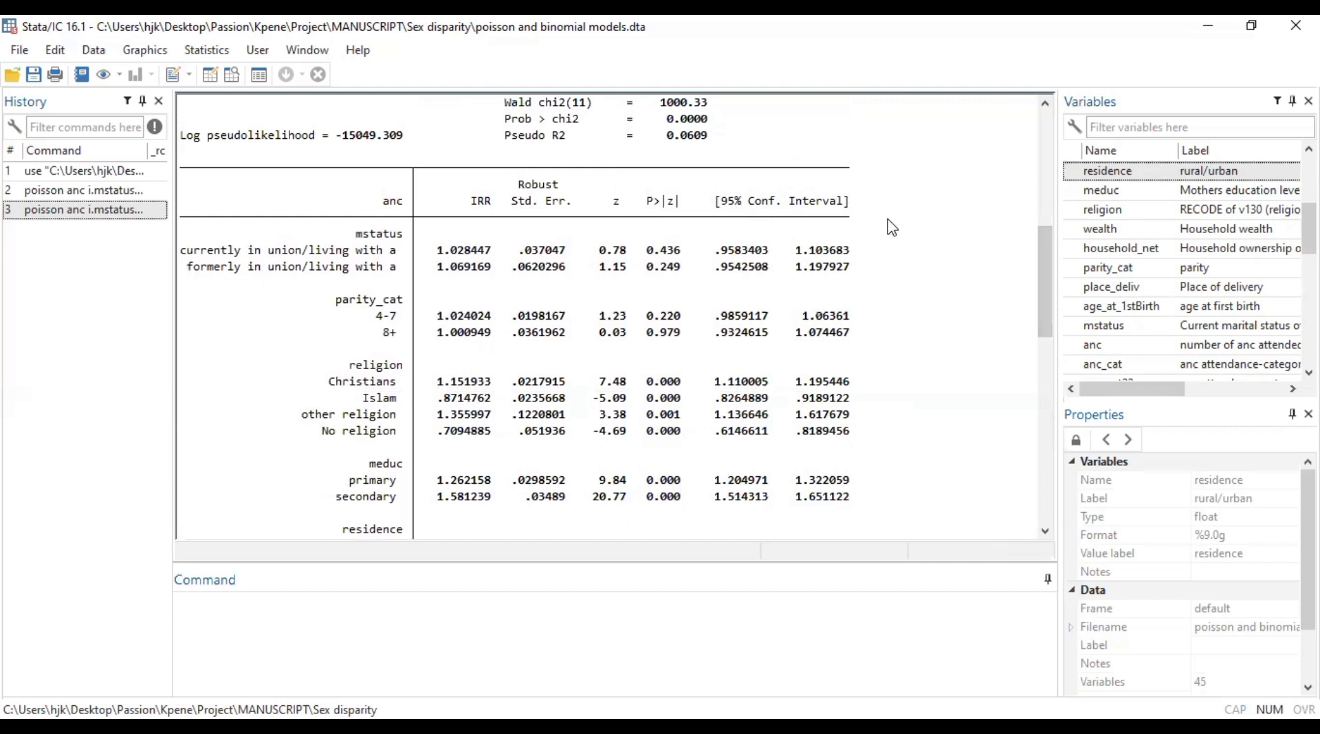
left_click_drag(1049, 264, 1039, 441)
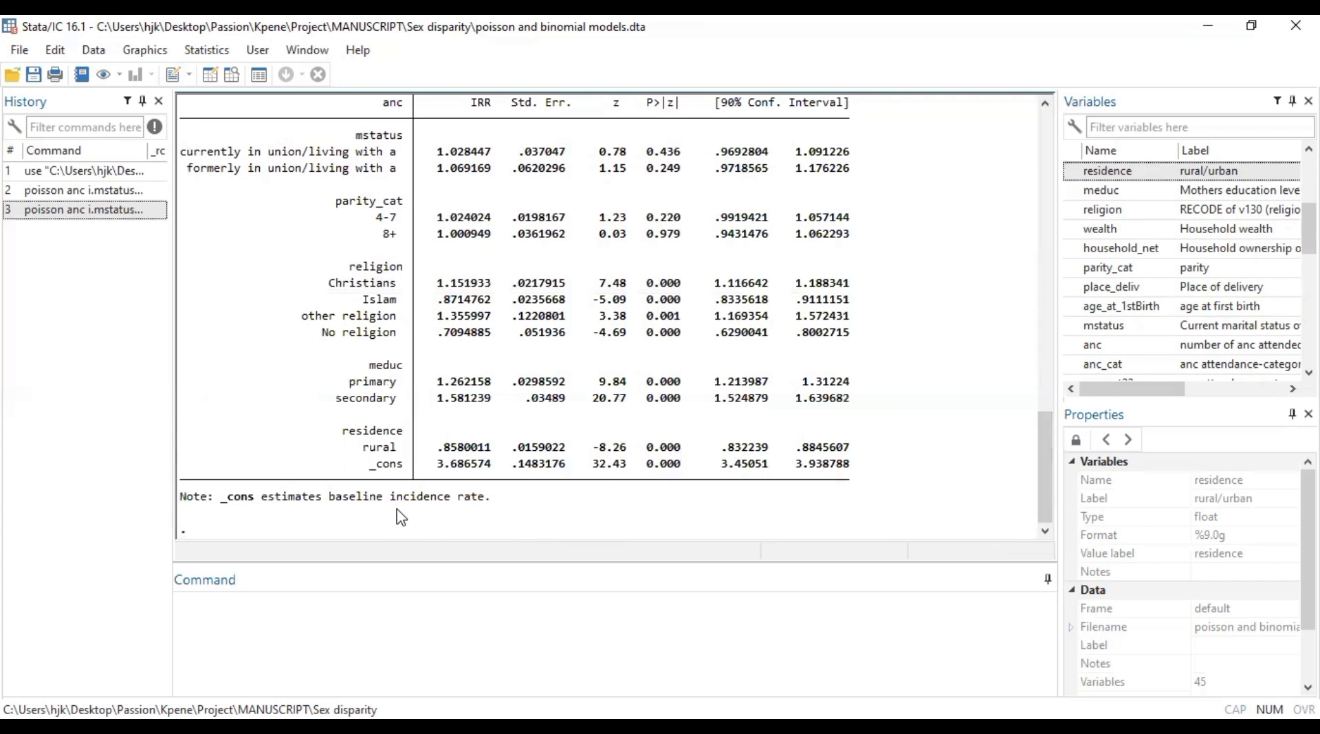
left_click_drag(1046, 437, 1043, 403)
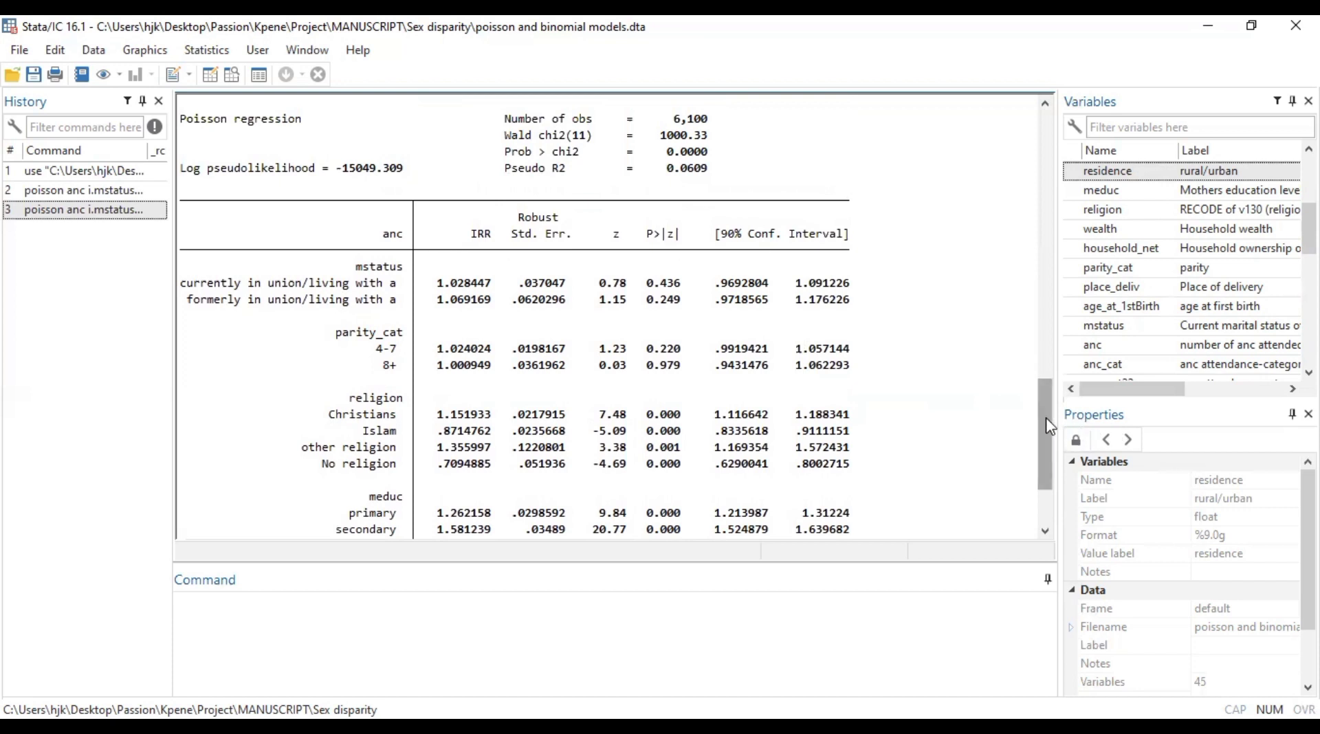
left_click_drag(1050, 426, 1033, 468)
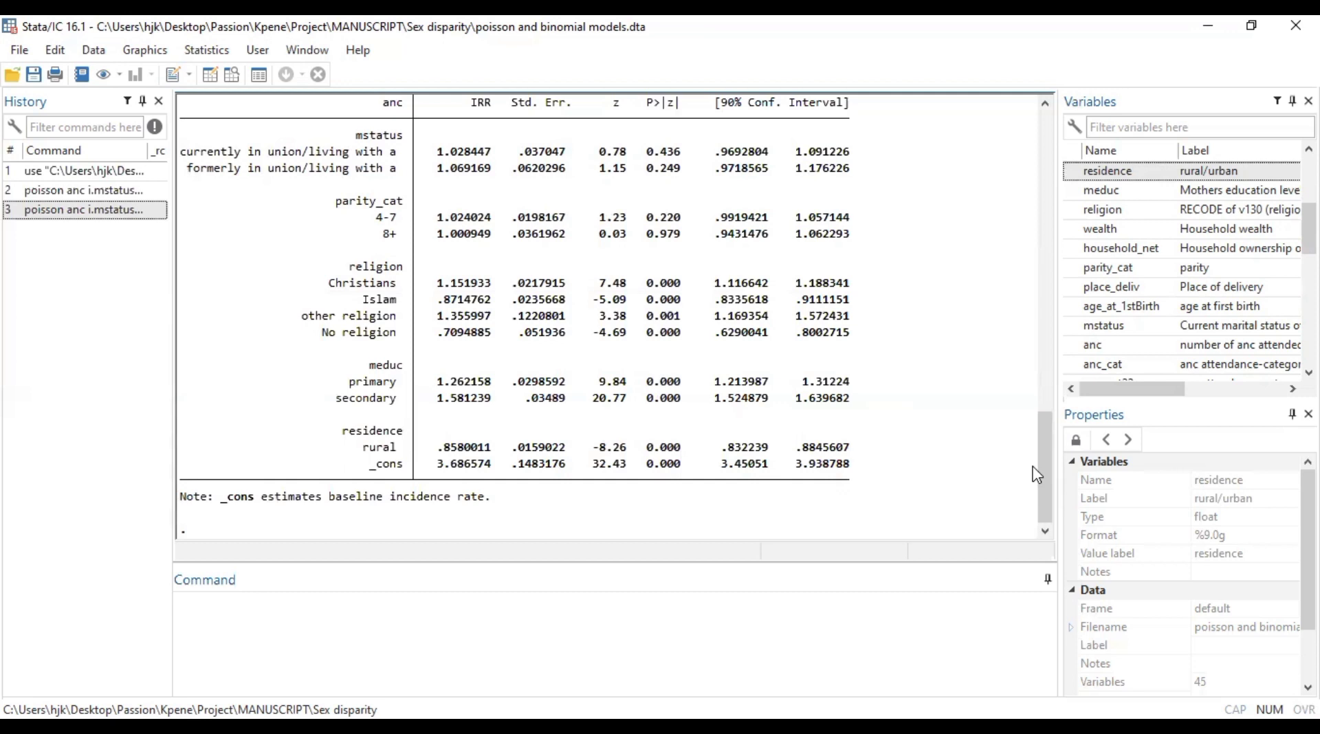
left_click_drag(1039, 474, 1042, 282)
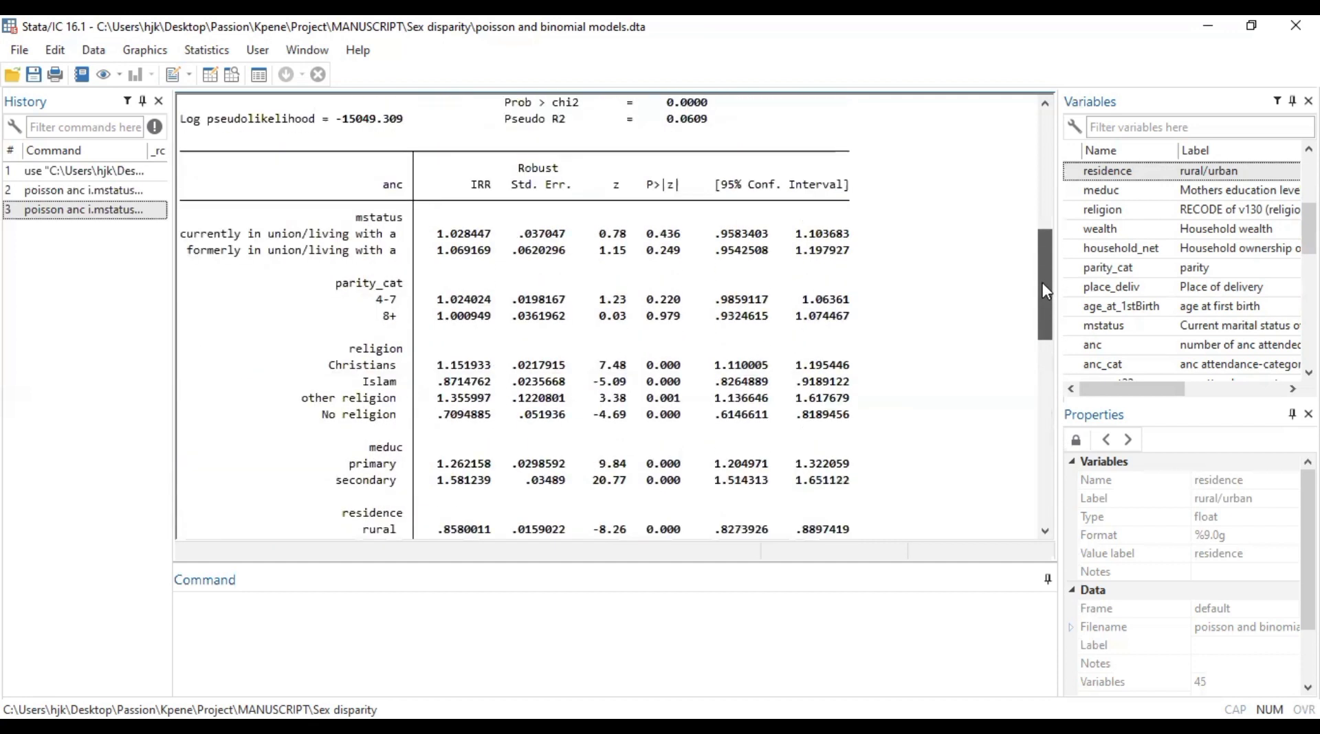